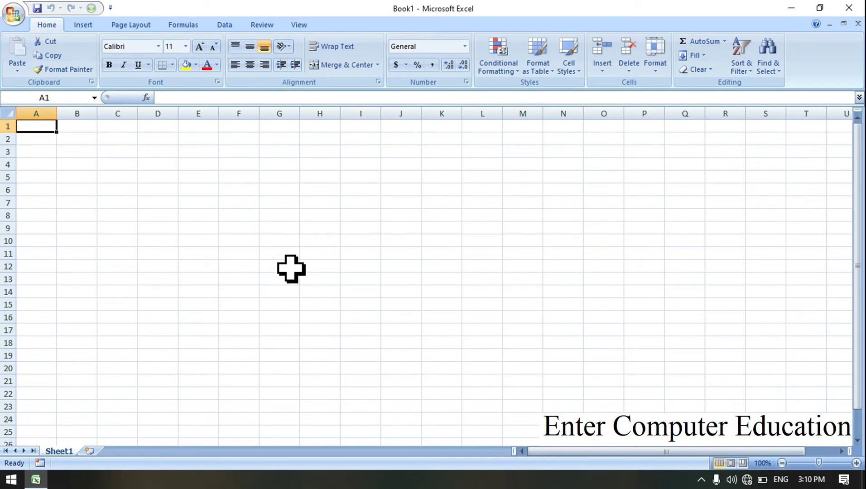
- View the Max option in the Formulas tab's AutoSum list, then dismiss it without inserting anything
left_click(193, 25)
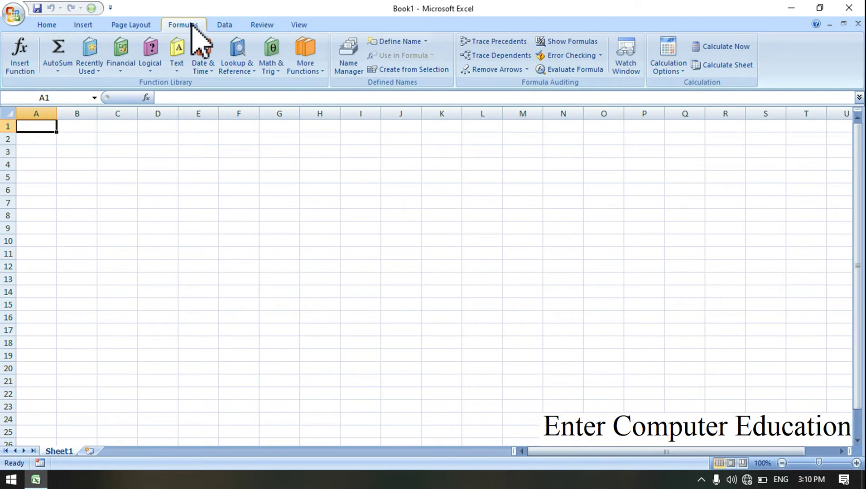
left_click(58, 69)
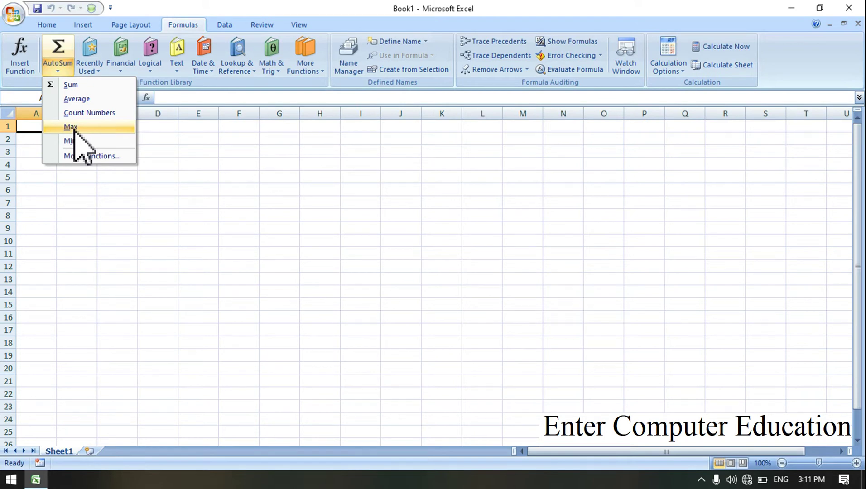
left_click(216, 180)
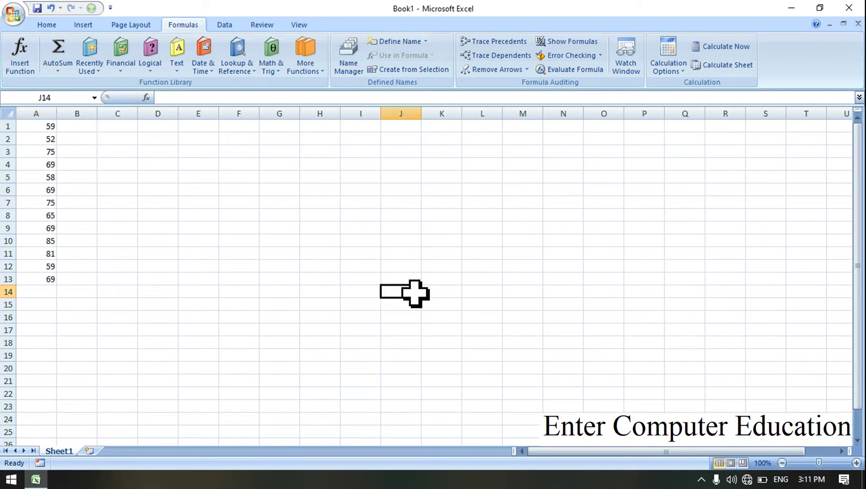
- Zoom the worksheet to 150% and select the empty cell A14
left_click(856, 463)
left_click(856, 463)
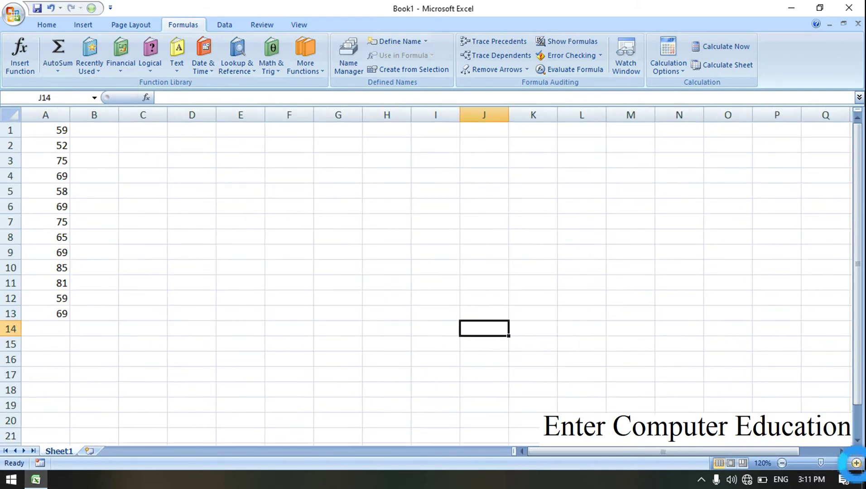
left_click(856, 463)
left_click(856, 463)
left_click(856, 462)
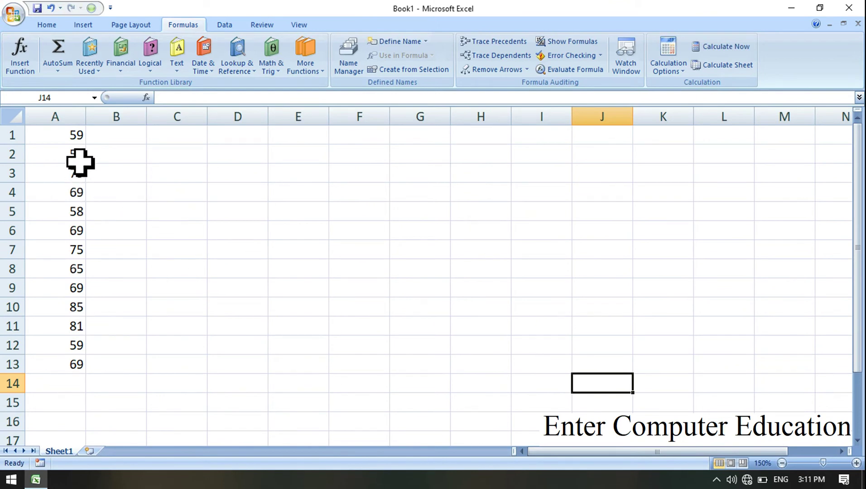
left_click(58, 385)
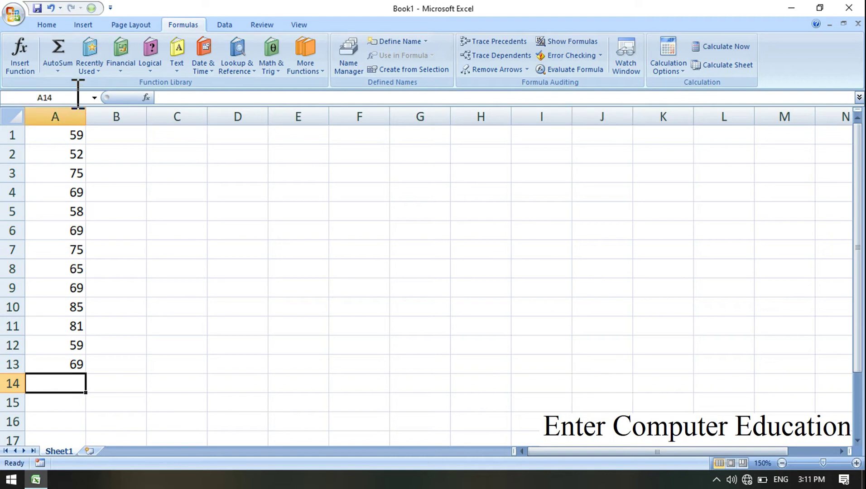
- Insert =MAX(A1:A13) into A14 via AutoSum Max, showing 85, then select D3
left_click(58, 68)
left_click(72, 128)
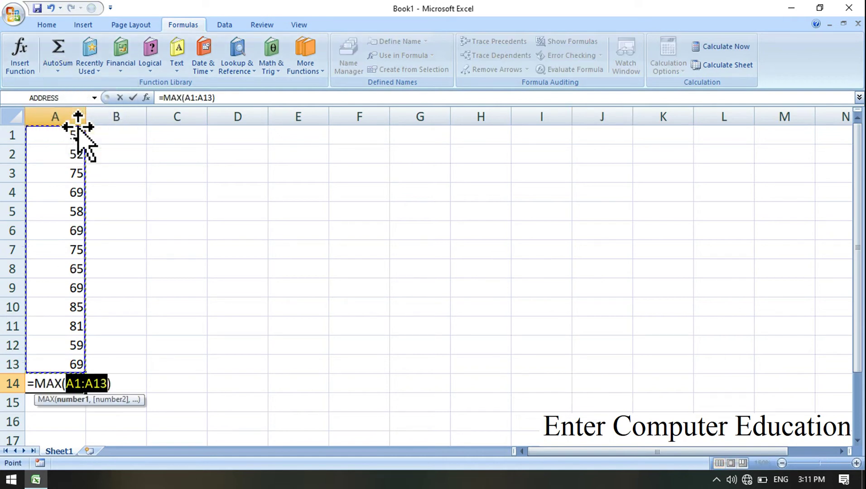
key("Return")
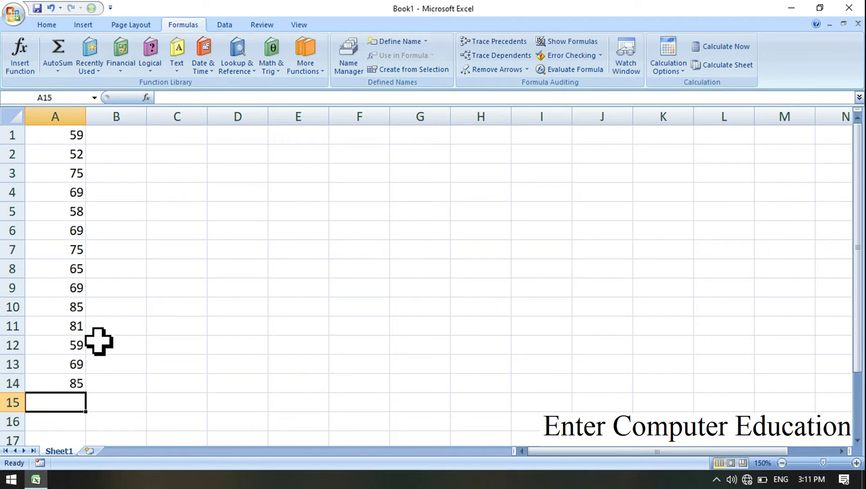
left_click(210, 177)
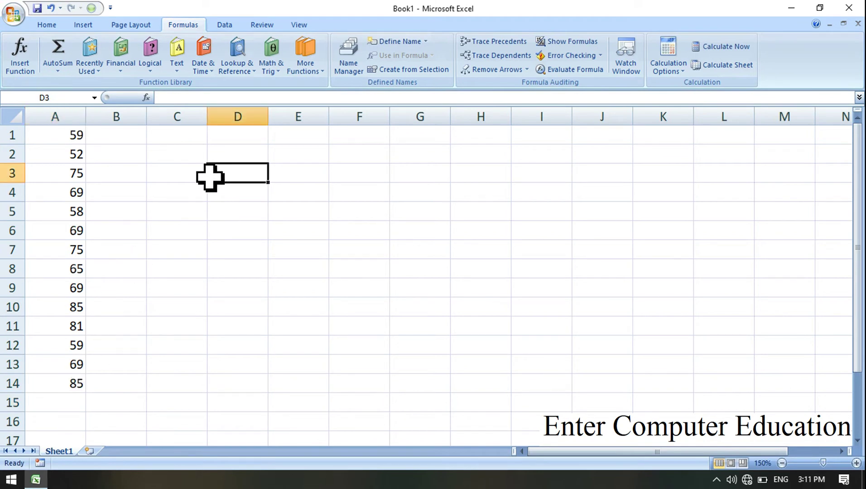
- Enter 15, 72, 54, 74, 19 and 22 across cells D3 to I3
type("15")
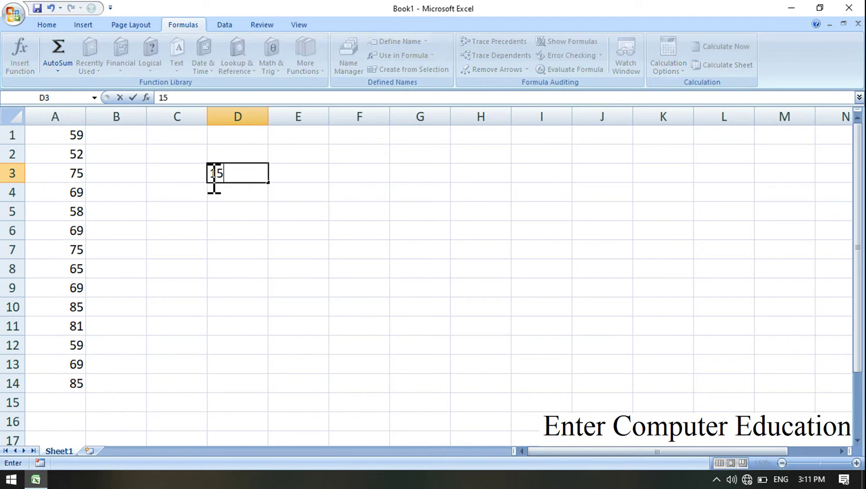
key("Tab")
type("7")
key("Tab")
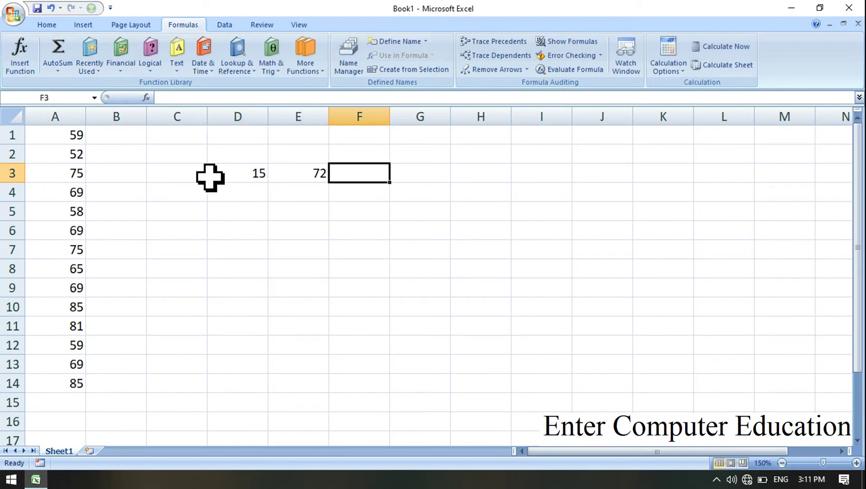
type("6")
key("BackSpace")
type("54")
key("Tab")
type("7")
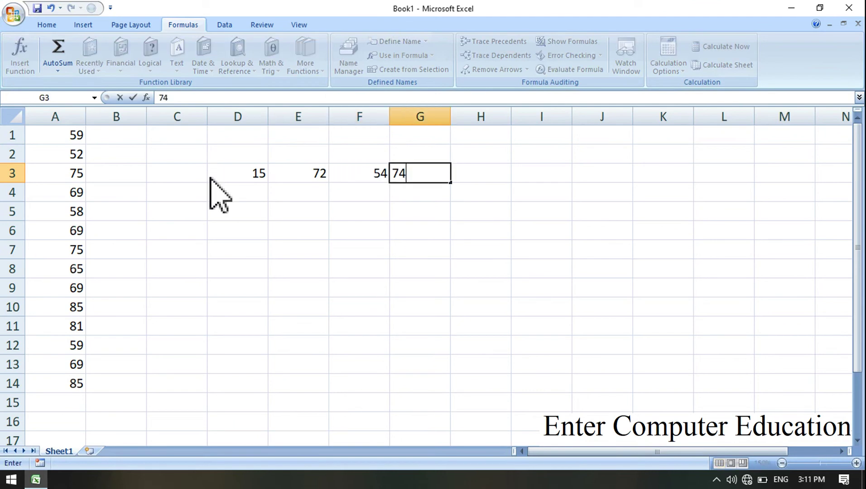
key("Tab")
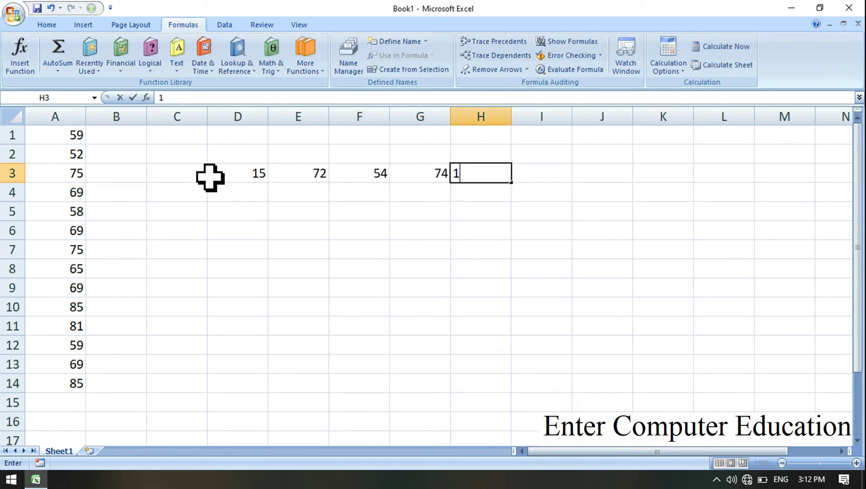
type("9")
key("Tab")
type("22")
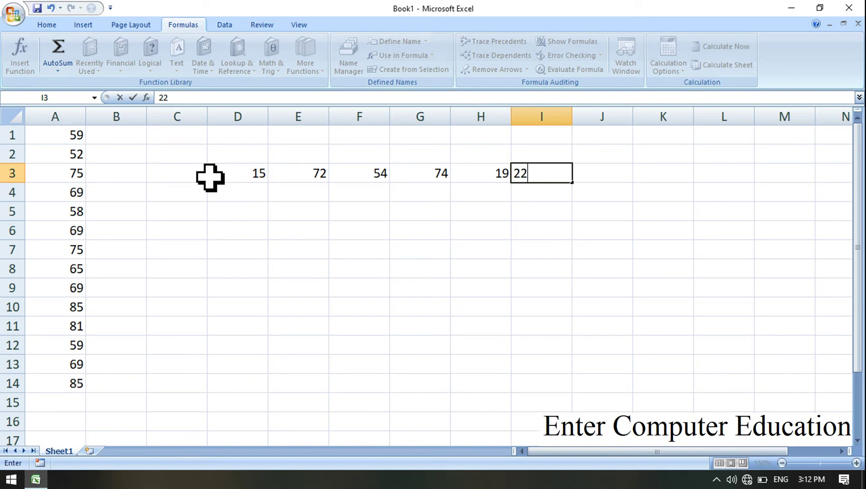
- Put =MAX(D3:I3) in J3 with AutoSum Max, showing 74
left_click(594, 177)
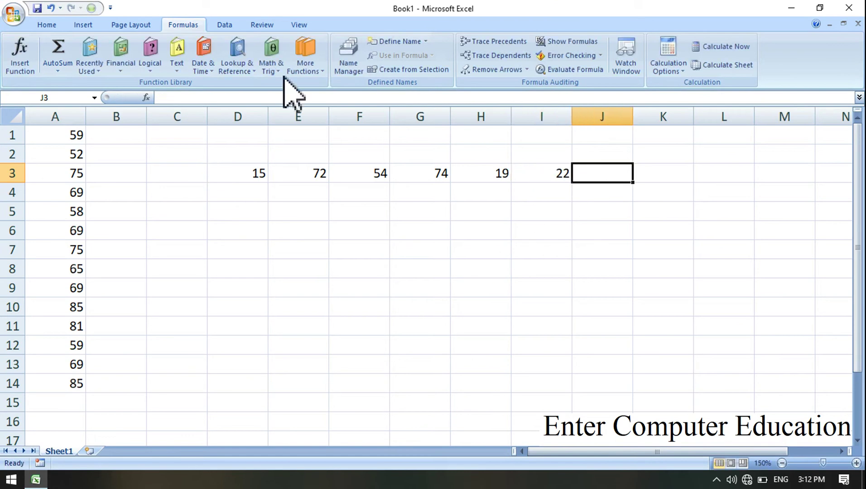
left_click(58, 71)
left_click(95, 128)
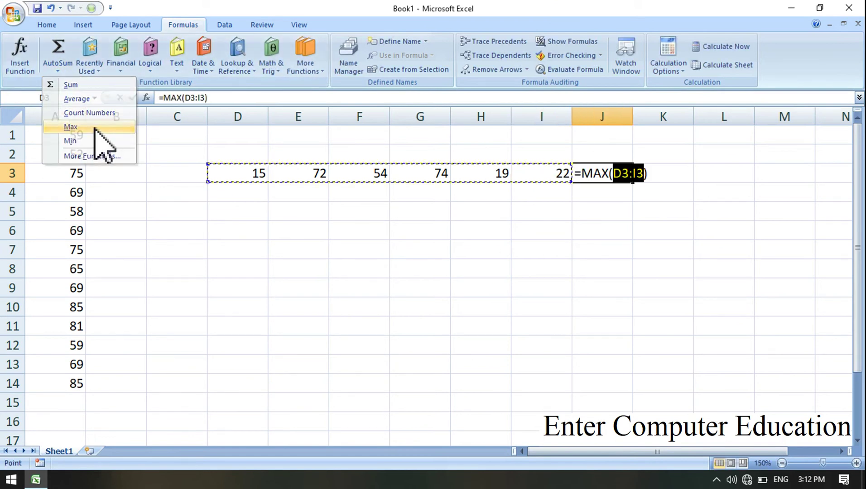
key("Return")
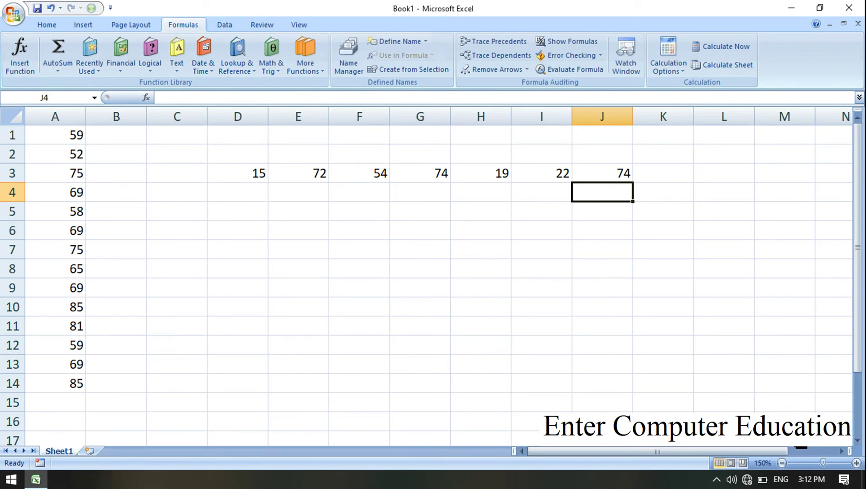
scroll(861, 451, "down", 1)
- Scroll down and enter 19 in C17 and 18 in I21
scroll(860, 450, "down", 1)
scroll(861, 451, "down", 3)
scroll(860, 450, "down", 1)
left_click(147, 174)
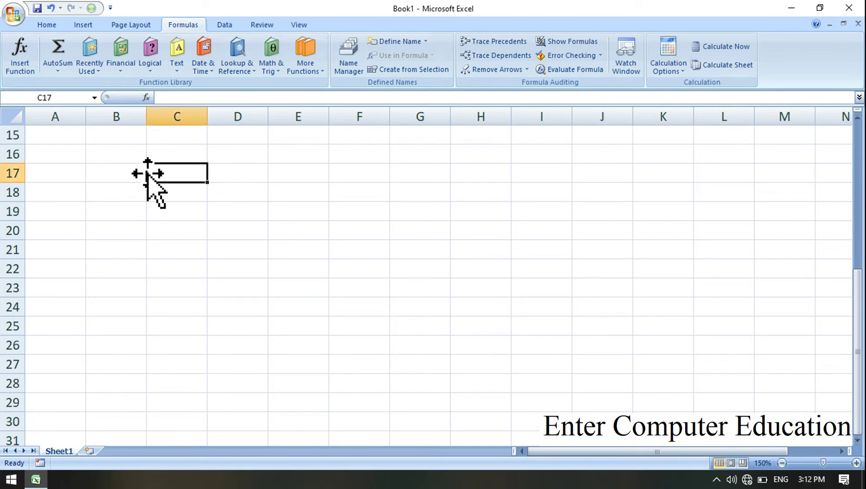
type("19")
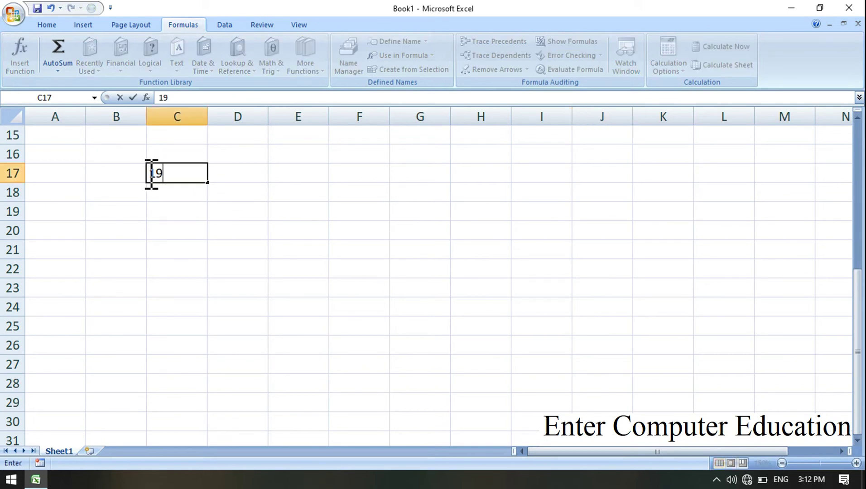
left_click(556, 247)
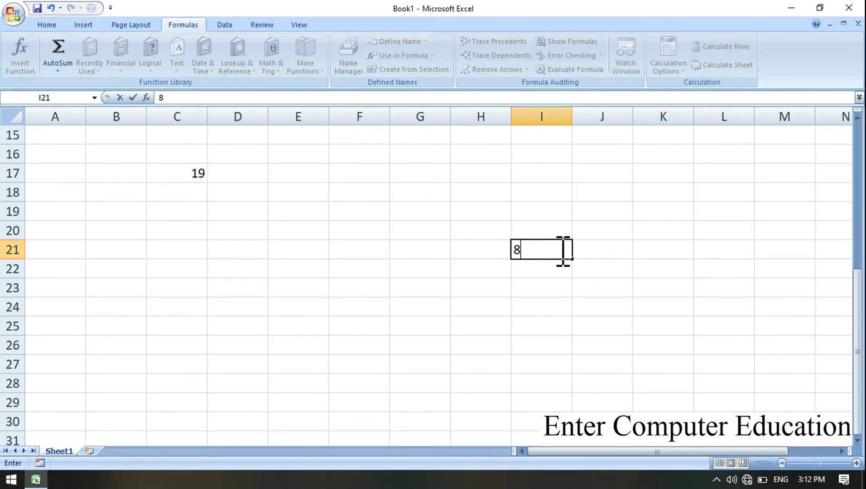
type("18")
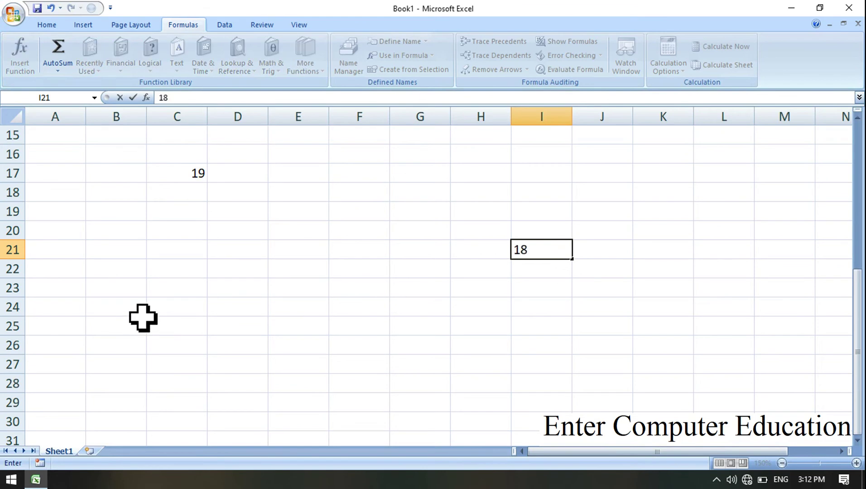
- Enter 73 in C24, 15 in H19 and 20 in I25
left_click(172, 307)
type("73")
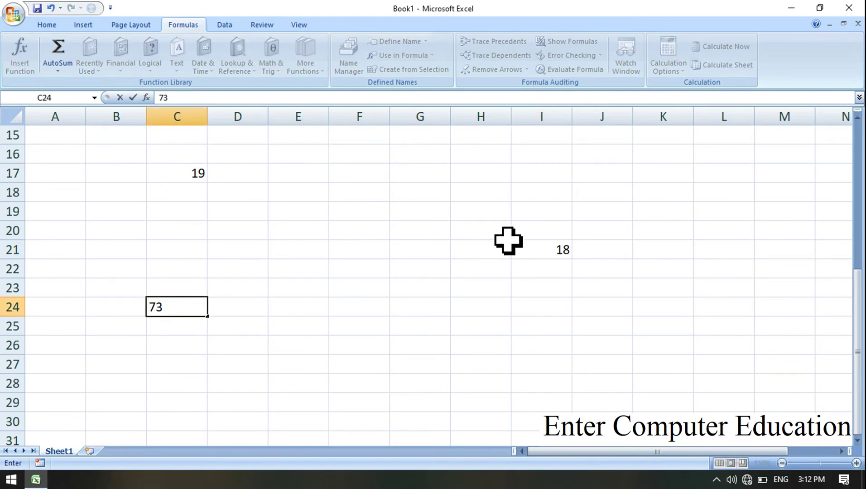
left_click(457, 212)
type("15")
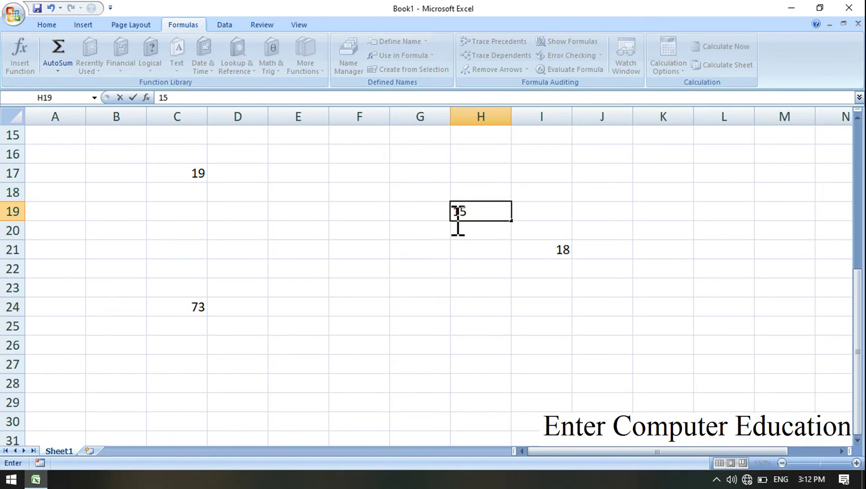
left_click(560, 325)
type("20")
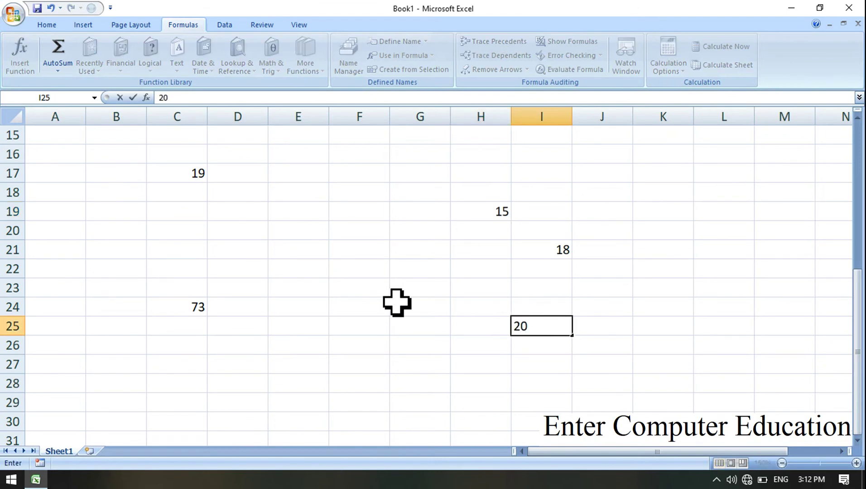
left_click(394, 294)
left_click(351, 292)
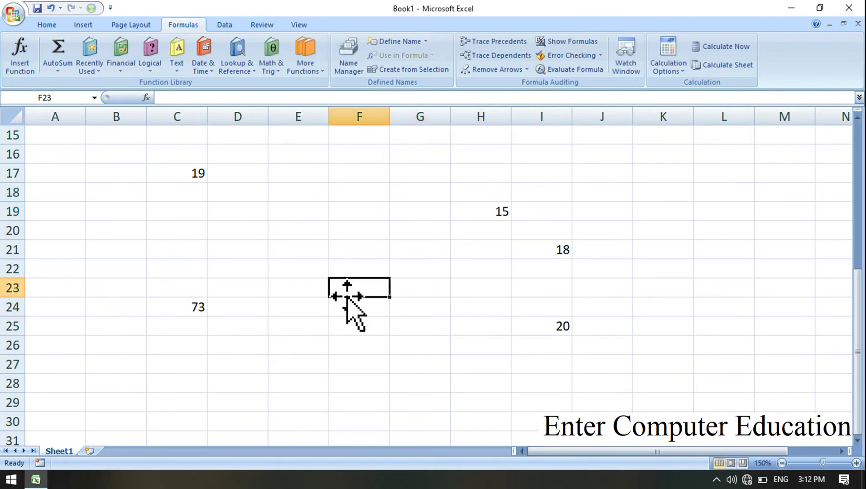
- Pick MAX from the All category in Insert Function for cell F23
left_click(27, 70)
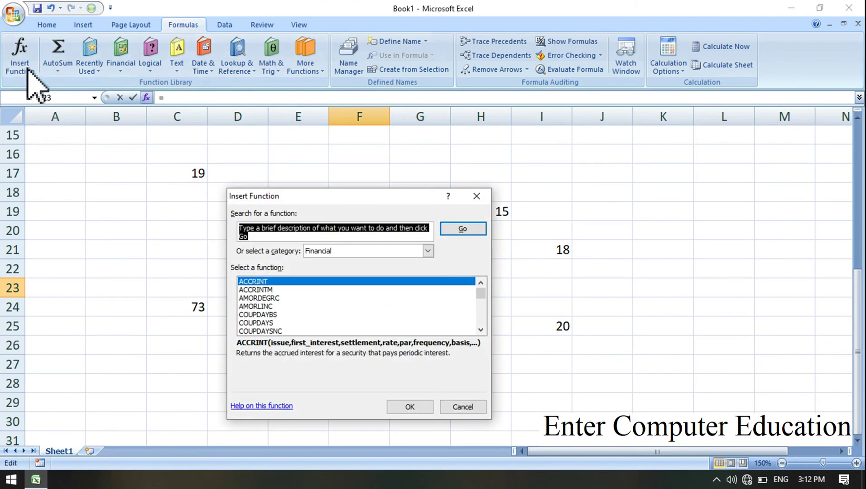
left_click(428, 251)
left_click(360, 270)
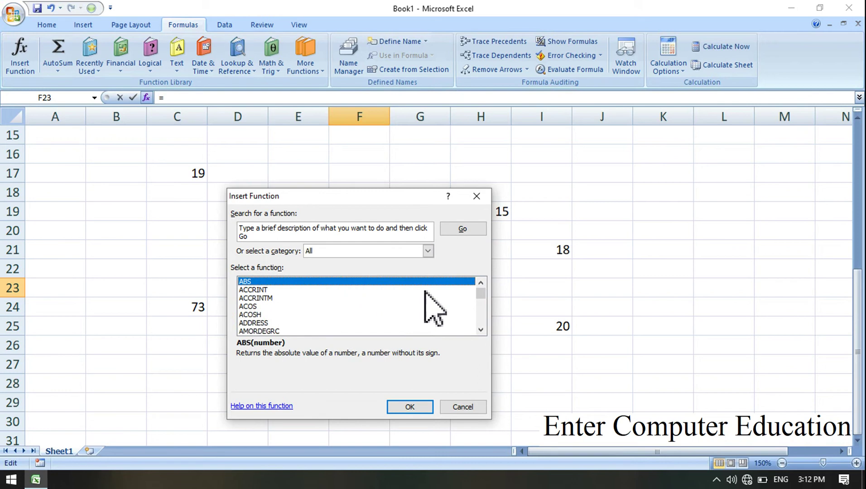
left_click(480, 330)
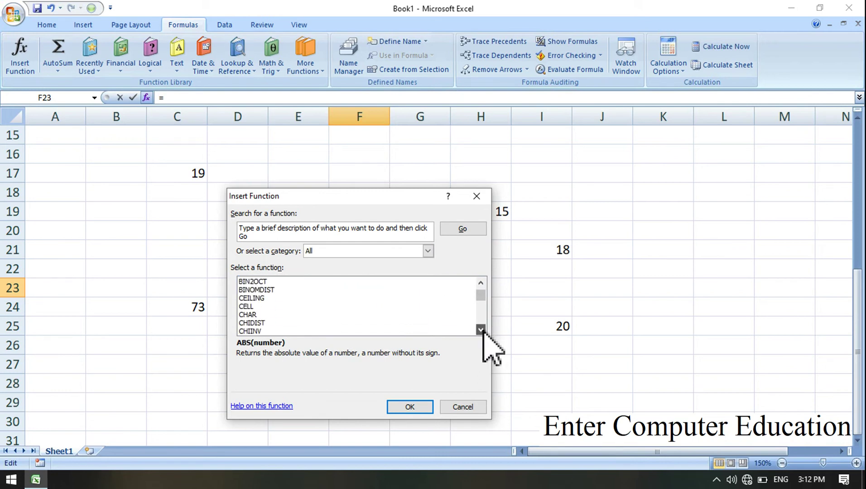
mouse_move(480, 294)
left_mouse_down()
mouse_move(468, 312)
mouse_move(479, 299)
left_mouse_up()
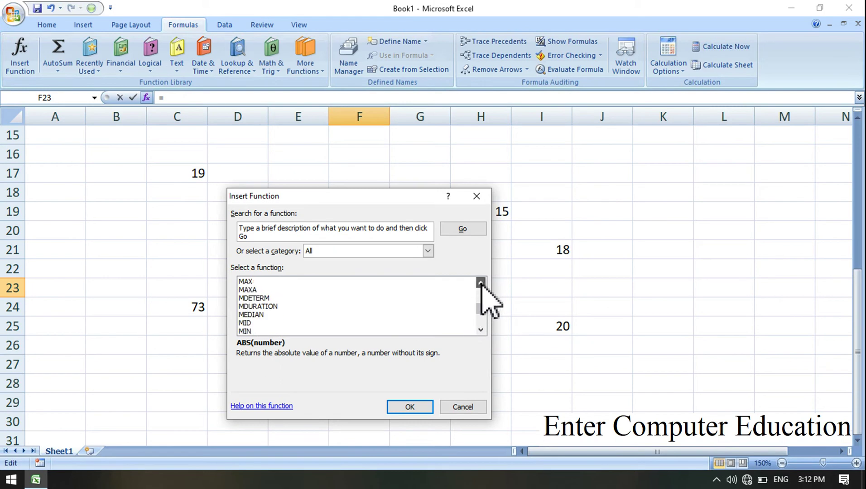
left_click(252, 282)
left_click(404, 409)
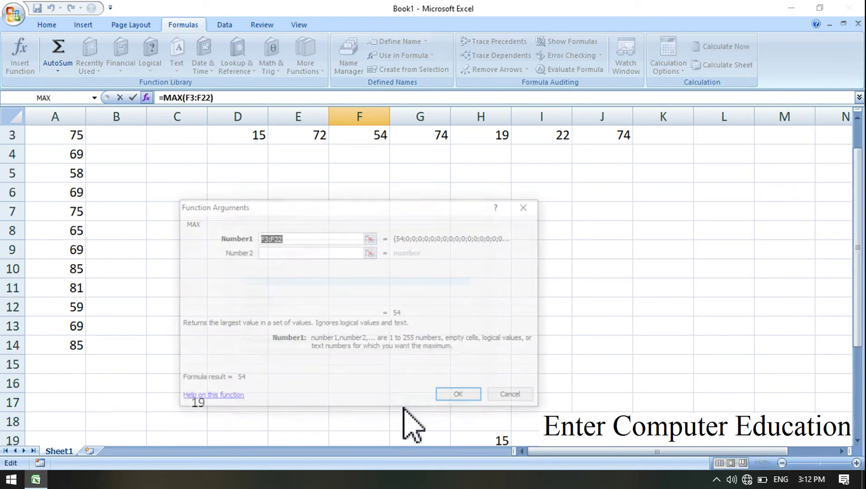
- Replace the suggested F3:F22 range with C17 and C24 as the first two MAX arguments
left_click_drag(399, 206, 280, 87)
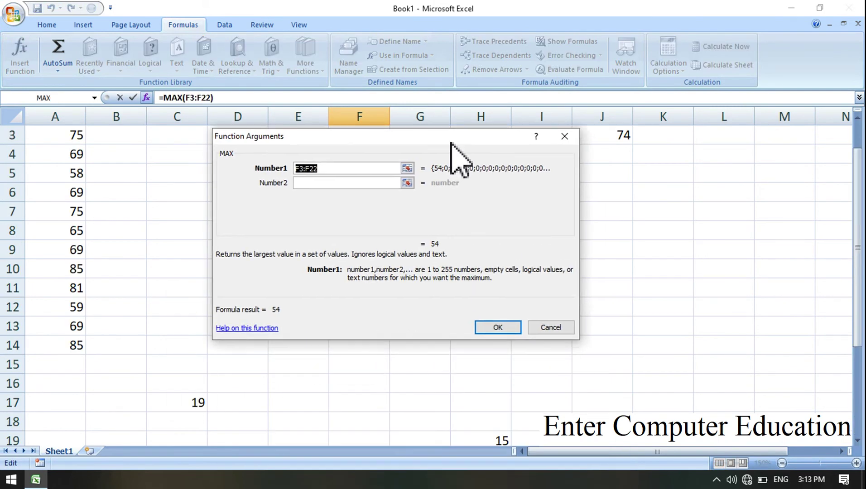
left_click(857, 439)
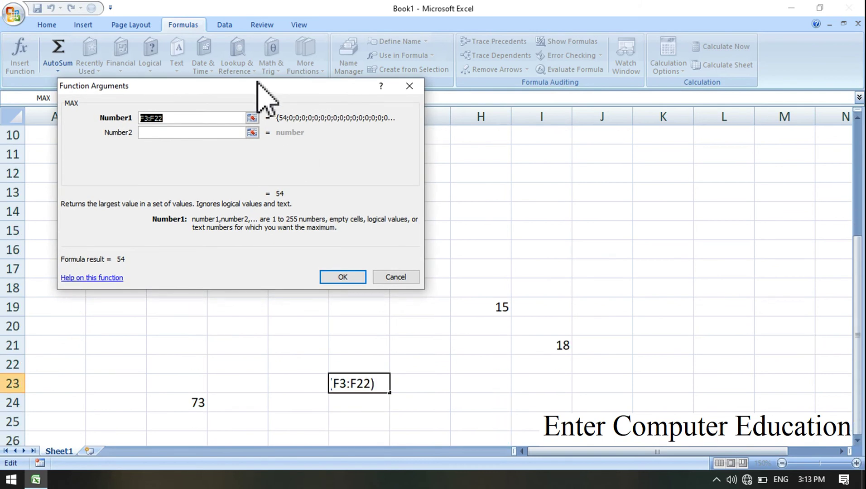
left_click_drag(261, 87, 512, 53)
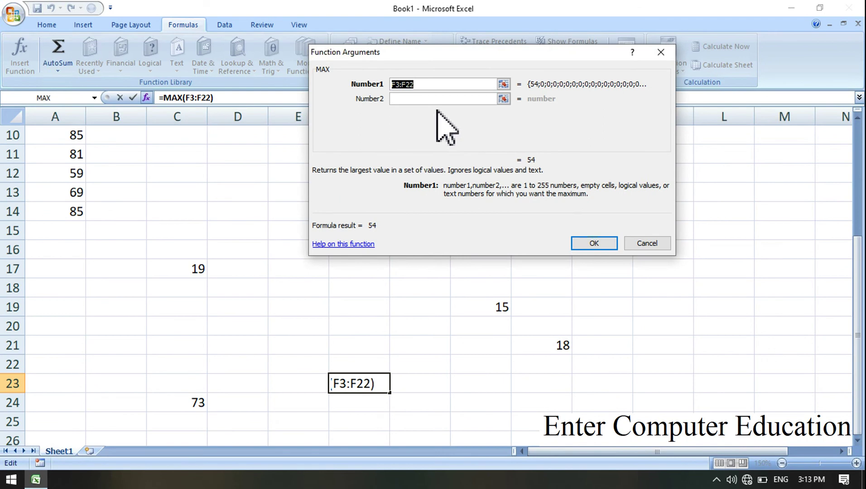
key("BackSpace")
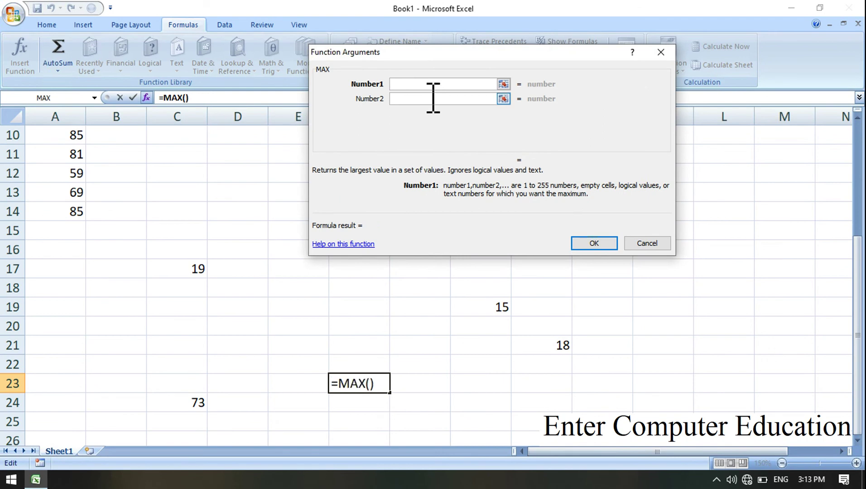
left_click(205, 264)
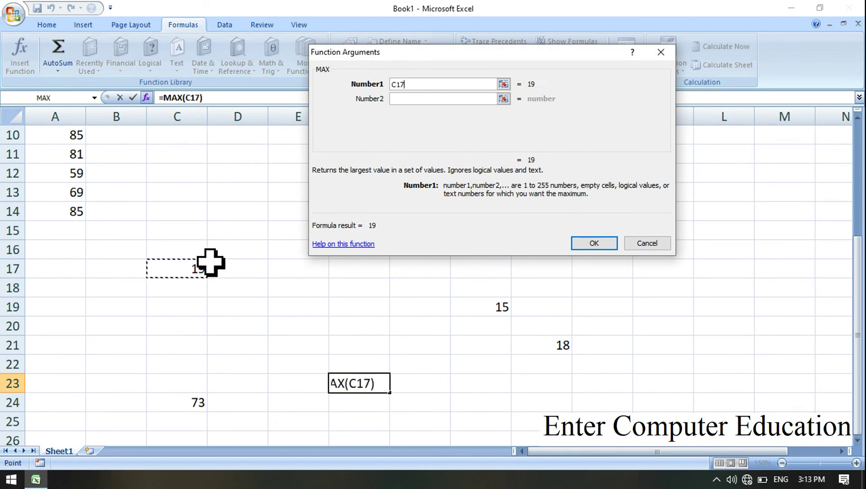
left_click(403, 99)
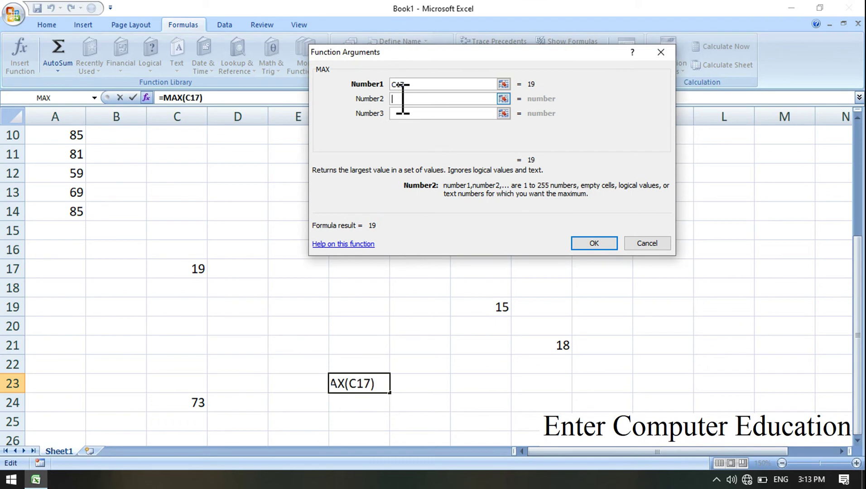
left_click(193, 405)
- Add H19, I21 and I25 as further arguments and confirm, so F23 shows 73
left_click(421, 113)
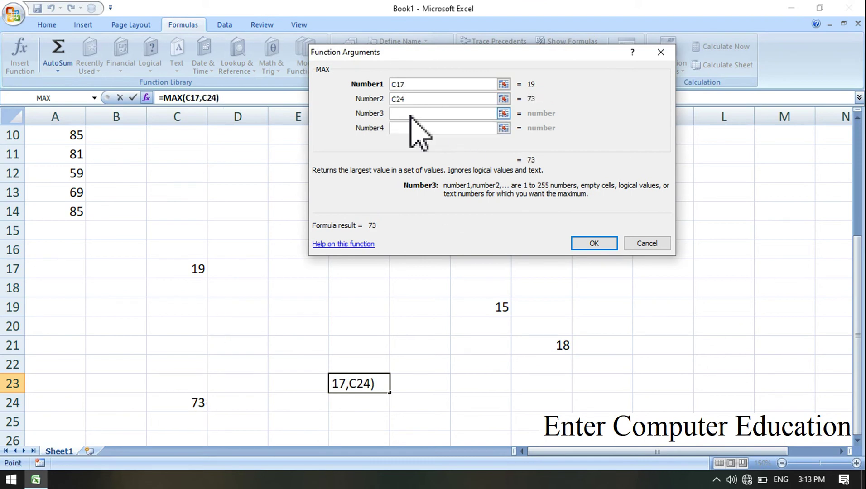
left_click(492, 311)
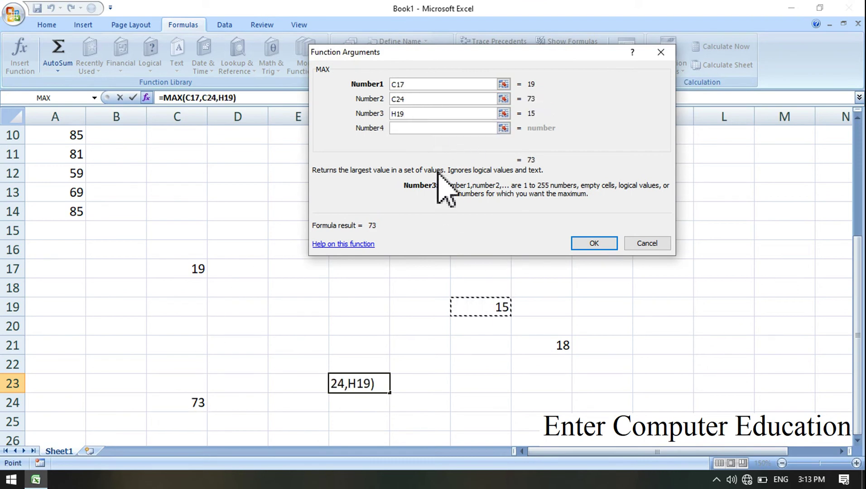
left_click(405, 128)
left_click(555, 345)
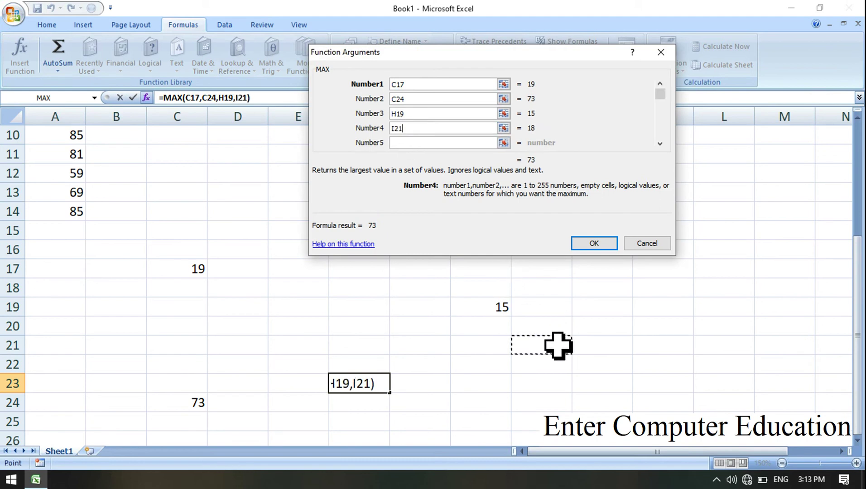
left_click(420, 142)
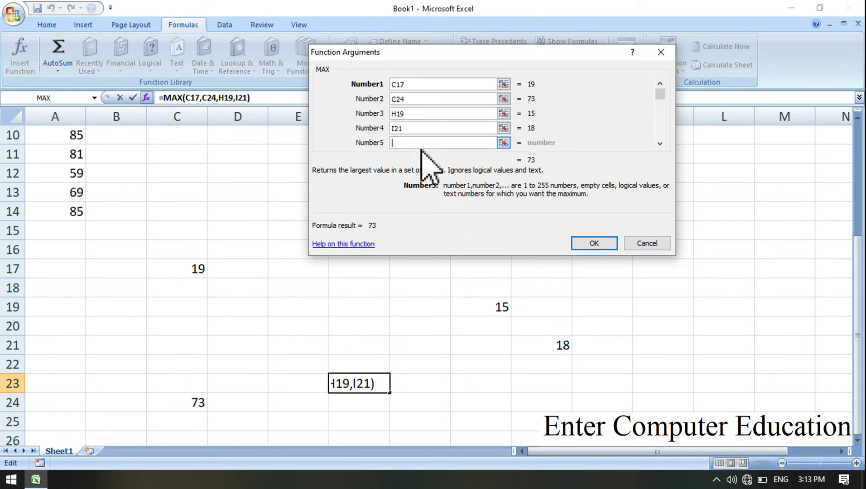
left_click(561, 419)
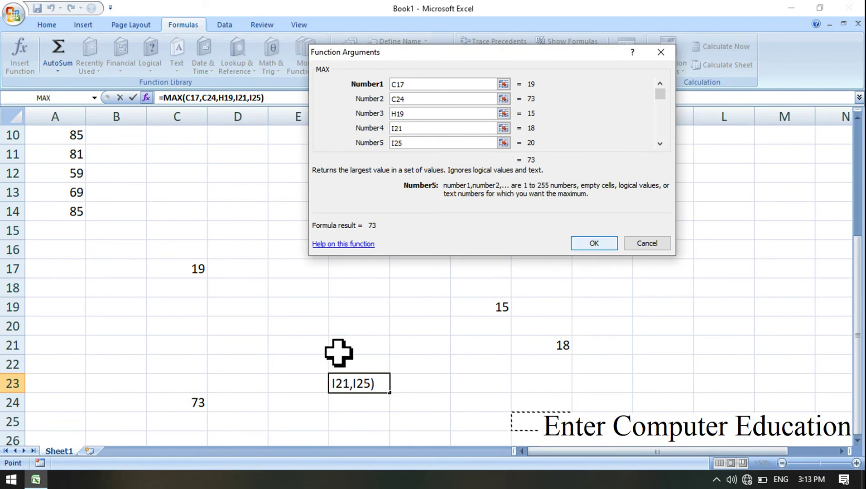
left_click(594, 243)
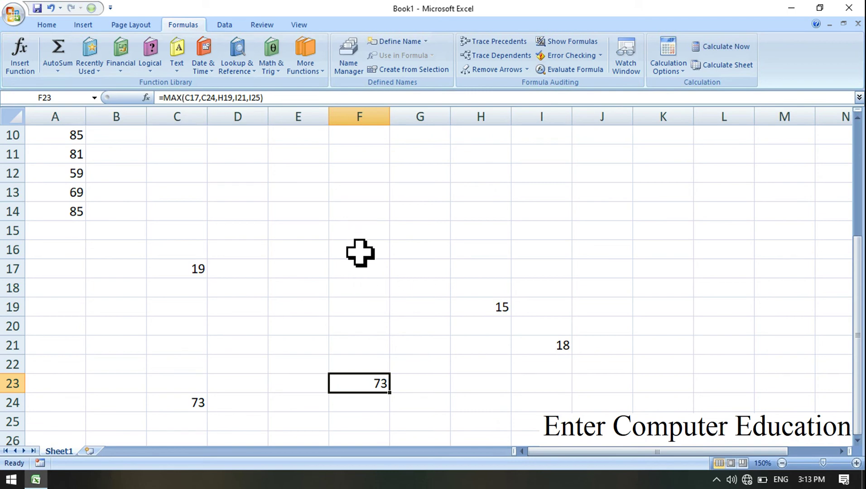
- In cell G14, start typing =max(C17,C24 by hand, clicking the referenced cells
left_click(382, 291)
left_click(398, 214)
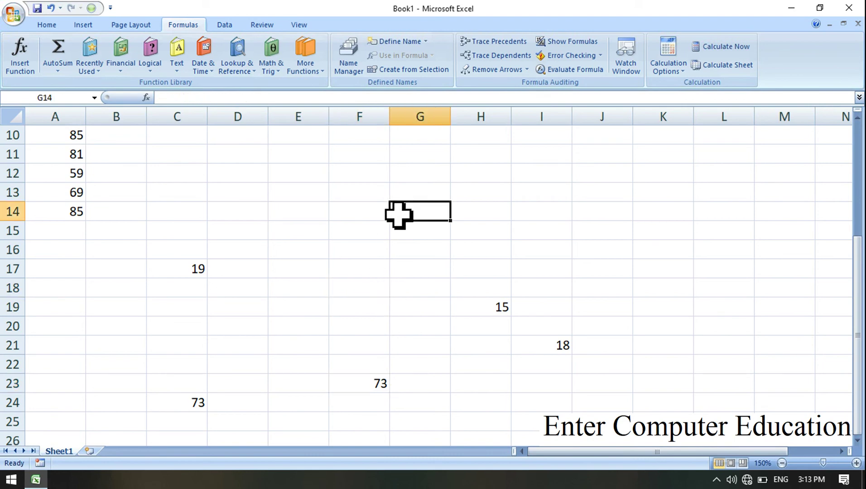
type("=max(")
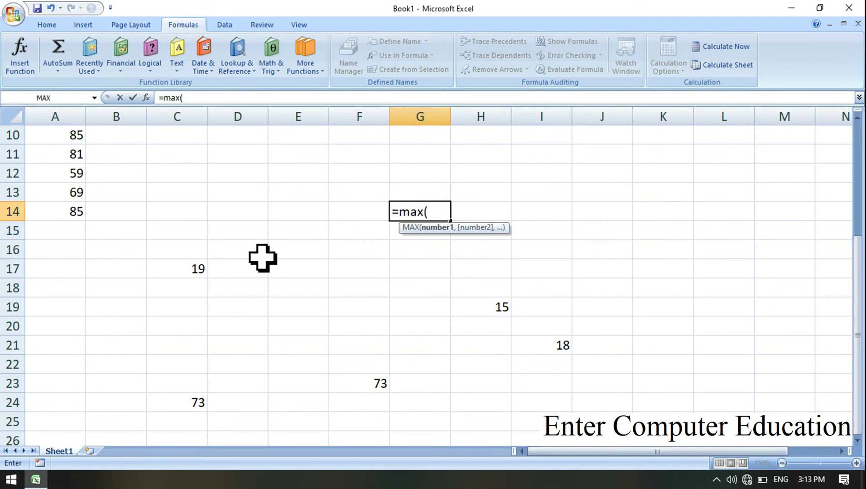
left_click(189, 266)
type(",")
left_click(190, 403)
key("BackSpace")
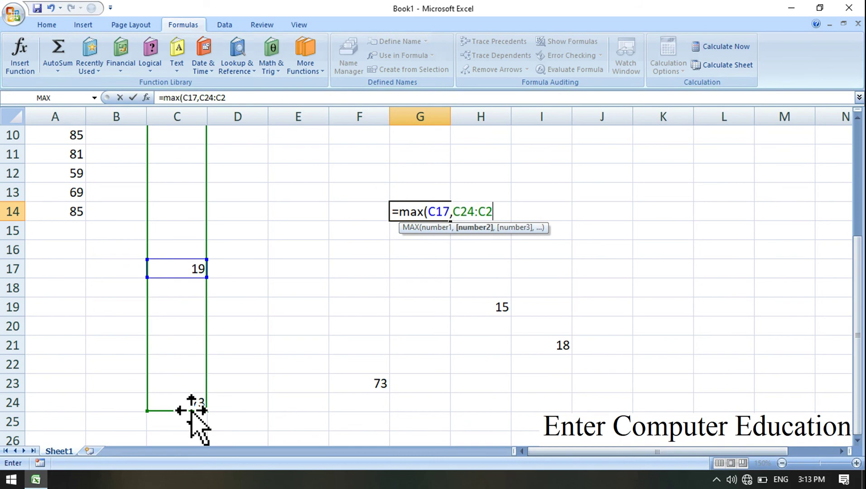
key("BackSpace")
key("BackSpace")
key("BackSpace")
key("BackSpace")
key("BackSpace")
key("BackSpace")
left_click(191, 406)
- Extend the G14 formula with H19 and I21, reaching =max(C17,C24,H19,I21,
type(",")
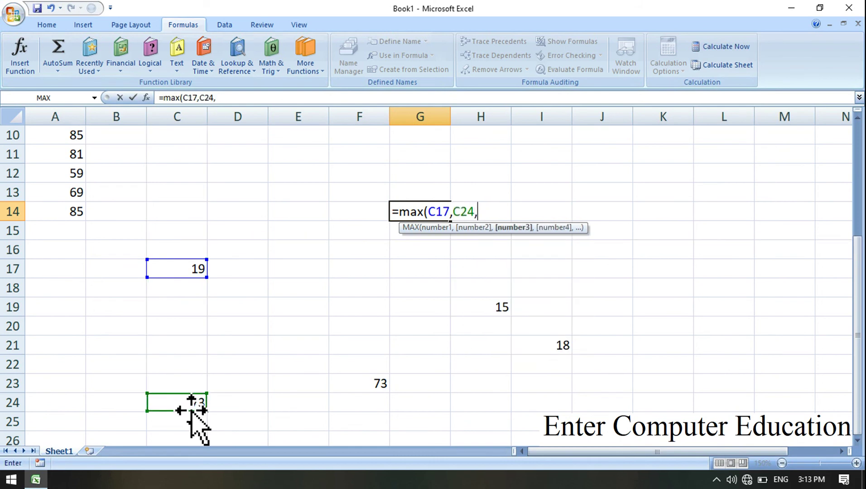
left_click(481, 311)
type(",")
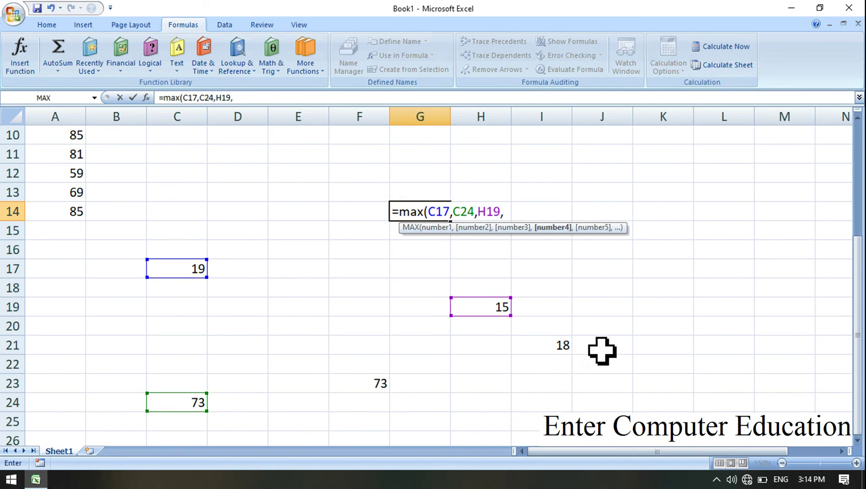
left_click(567, 345)
type(",")
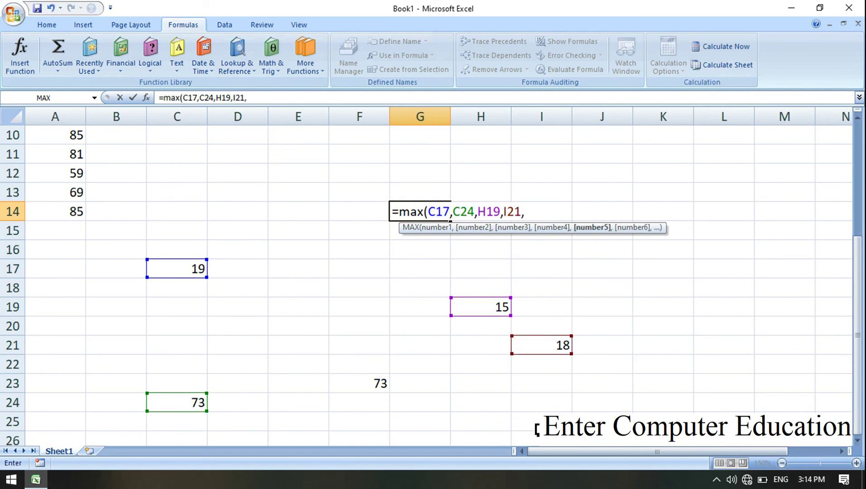
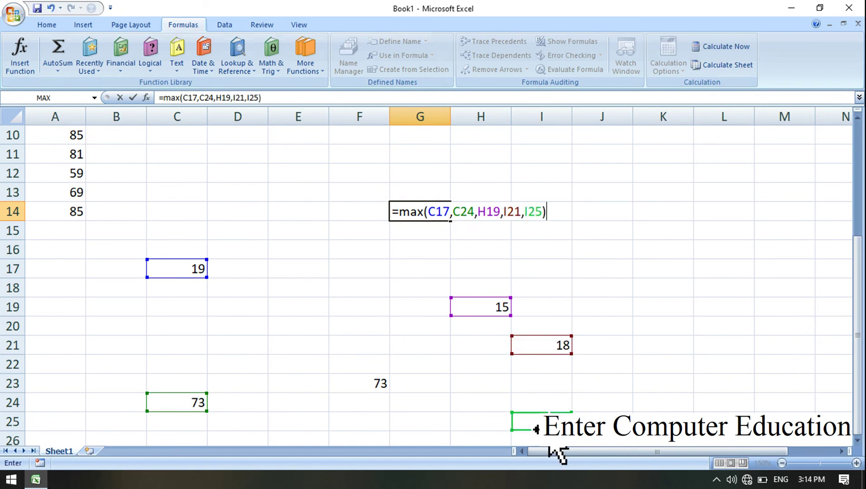
- Commit =MAX(C17,C24,H19,I21,I25) in G14 so it returns 73
key("Return")
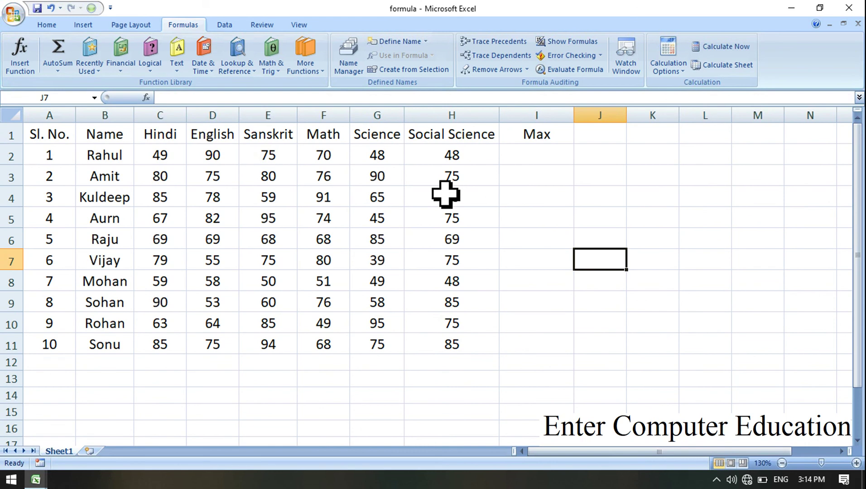
- Put =MAX(C2:H2) in I2 using AutoSum's Max for the first student
left_click(550, 157)
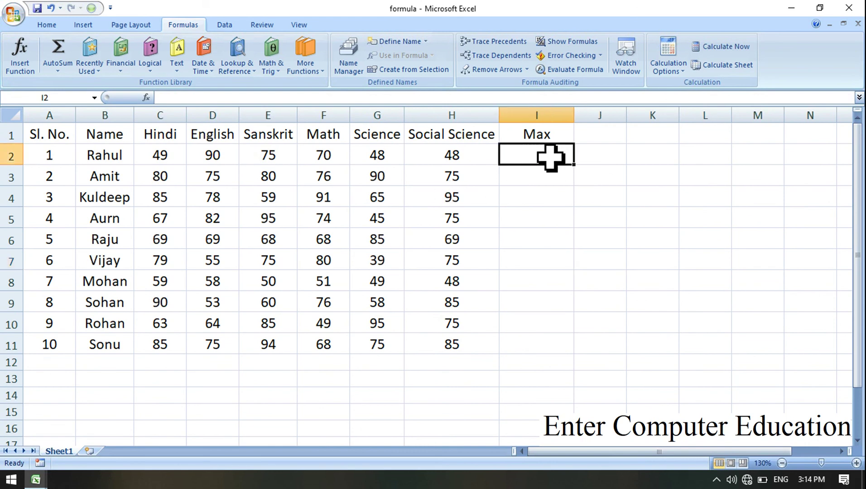
left_click(58, 68)
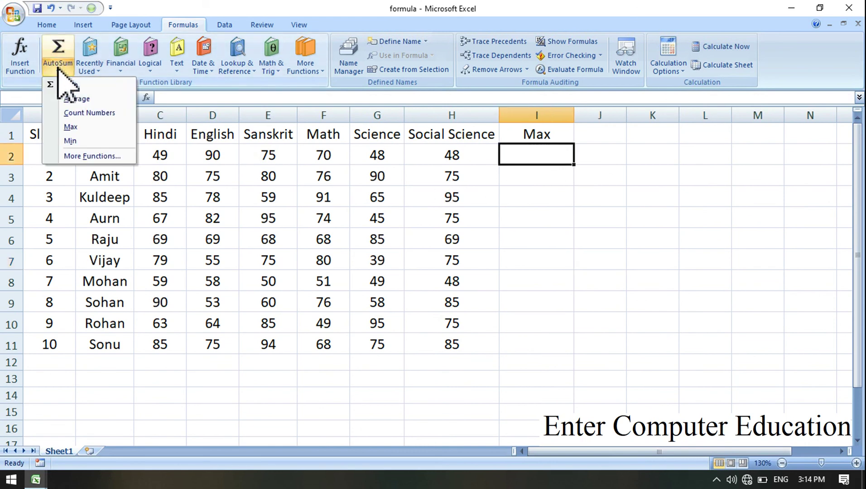
left_click(69, 127)
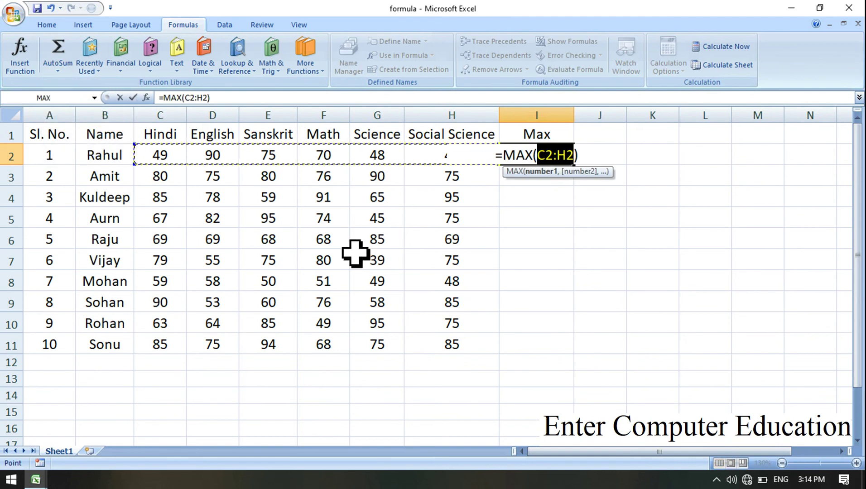
key("Return")
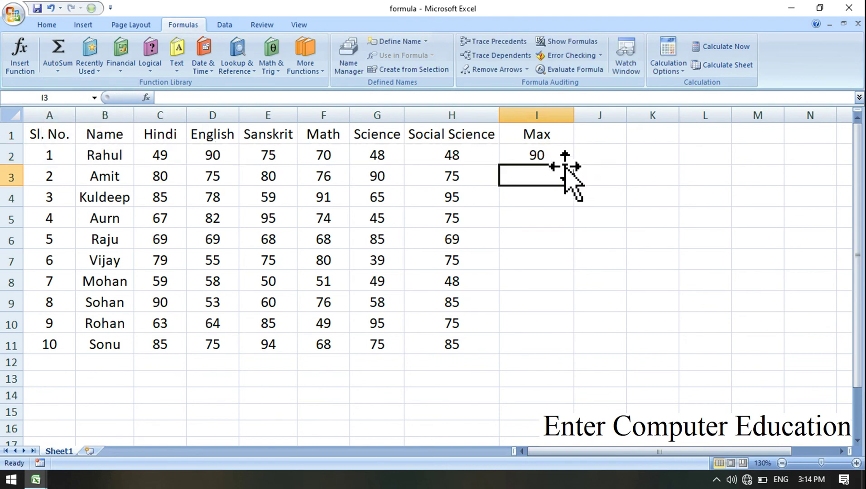
- Fill the MAX formula down through I11 and check the results, 59 to 95
left_click(553, 158)
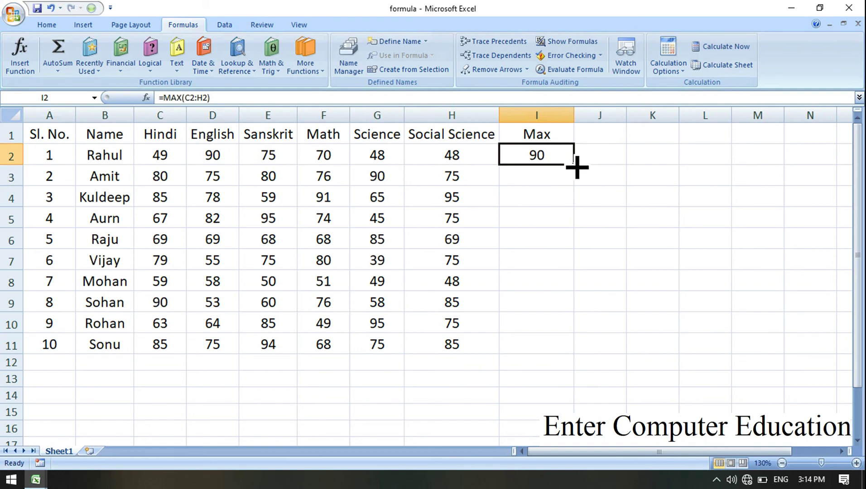
double_click(575, 166)
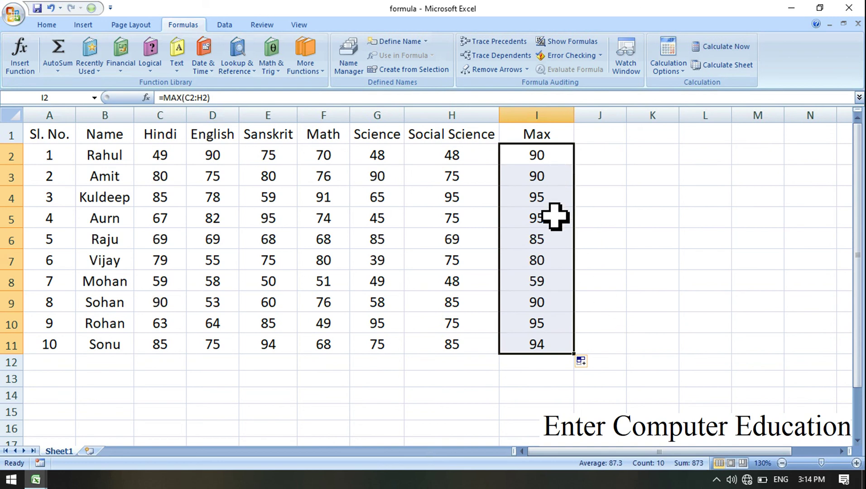
left_click(641, 263)
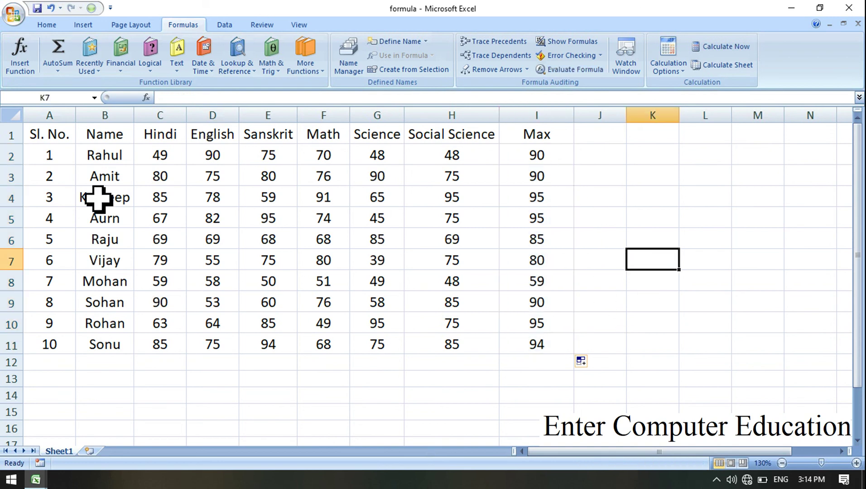
left_click_drag(549, 158, 553, 350)
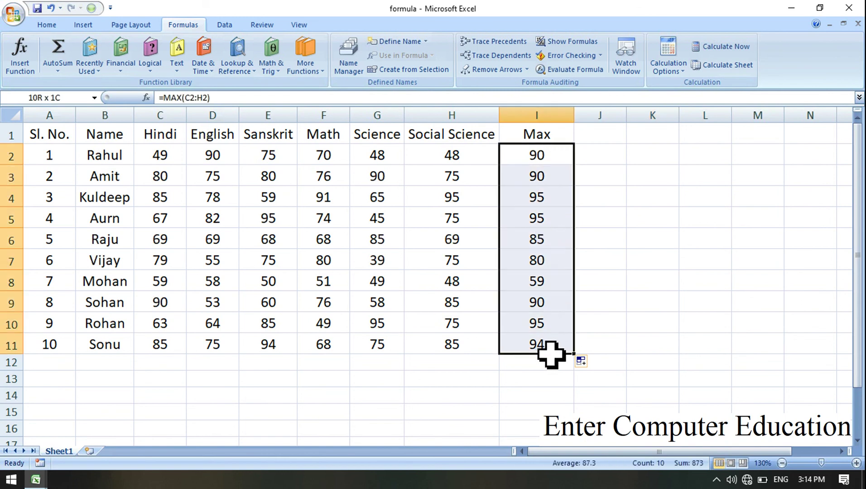
left_click(621, 263)
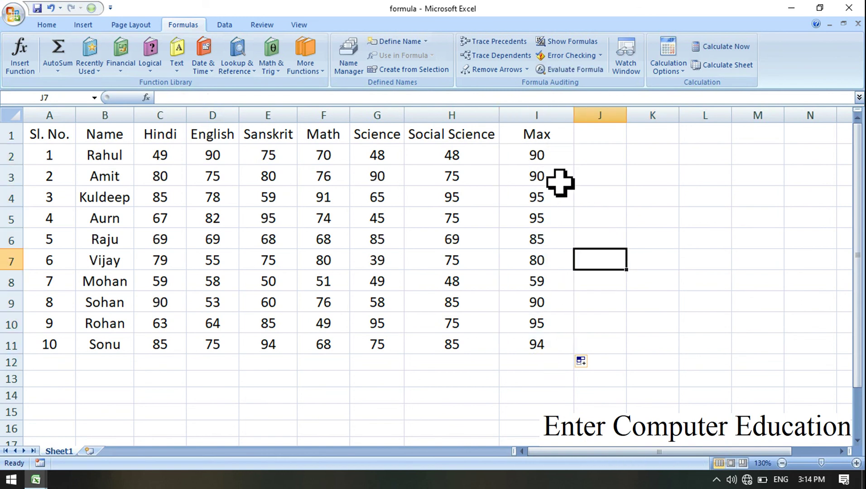
key("ctrl+Up")
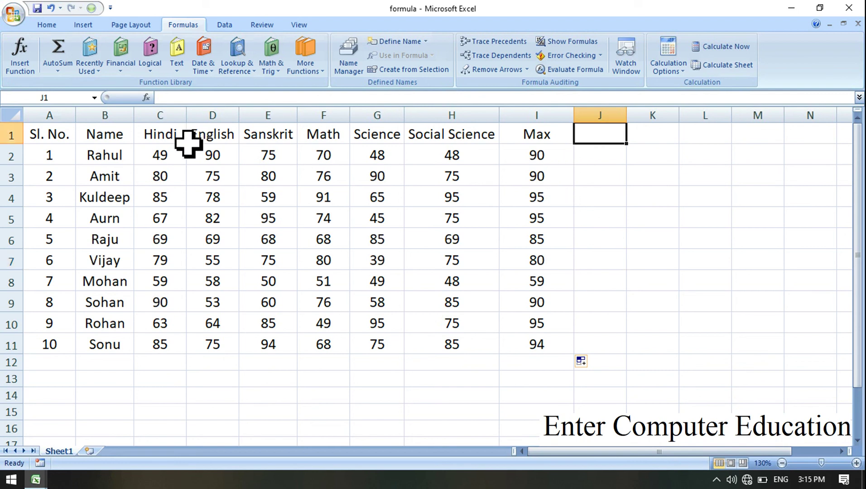
left_click(57, 68)
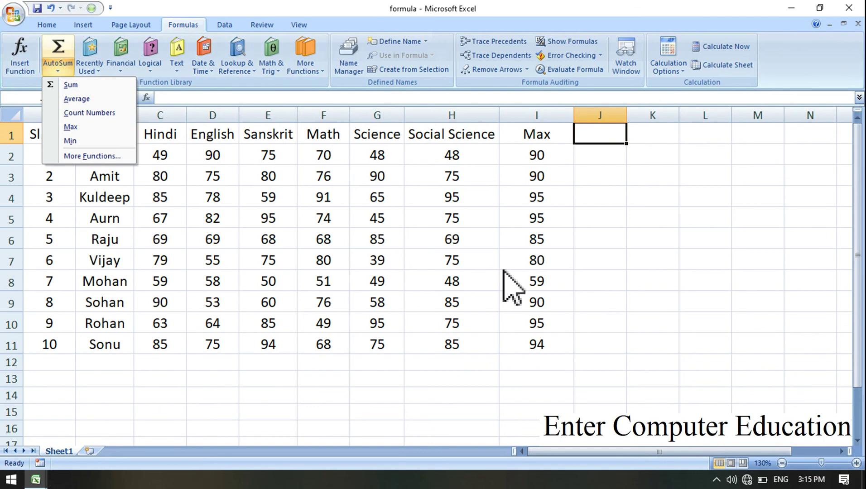